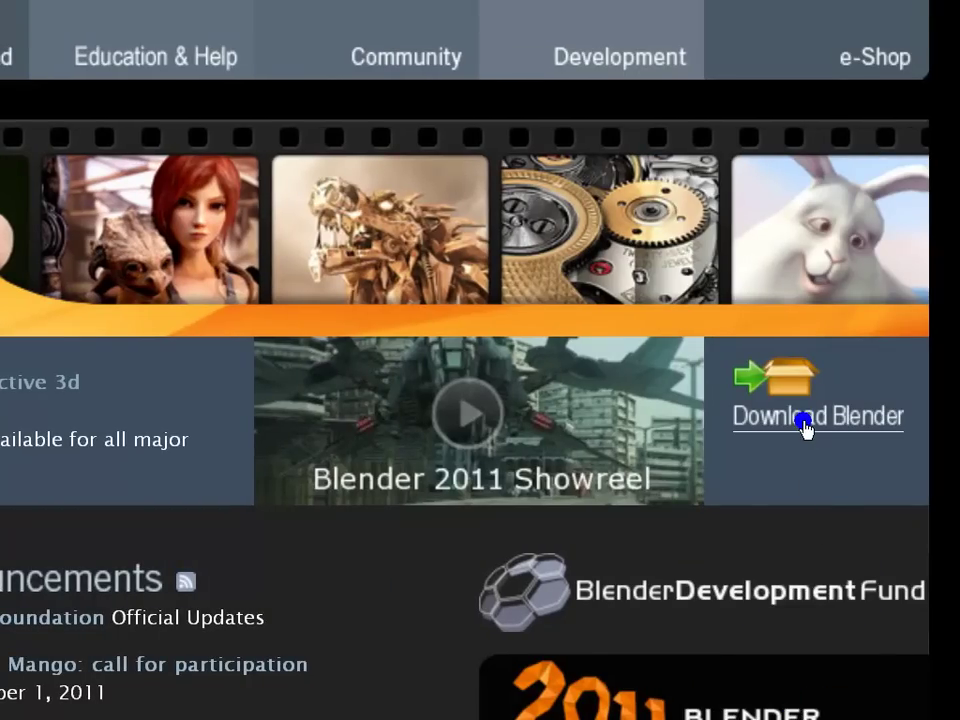
# Download the Blender 2.59 Zip Archive for Windows 32 bits and save it to the Desktop as blender-2.59-windows32.
pyautogui.click(806, 428)
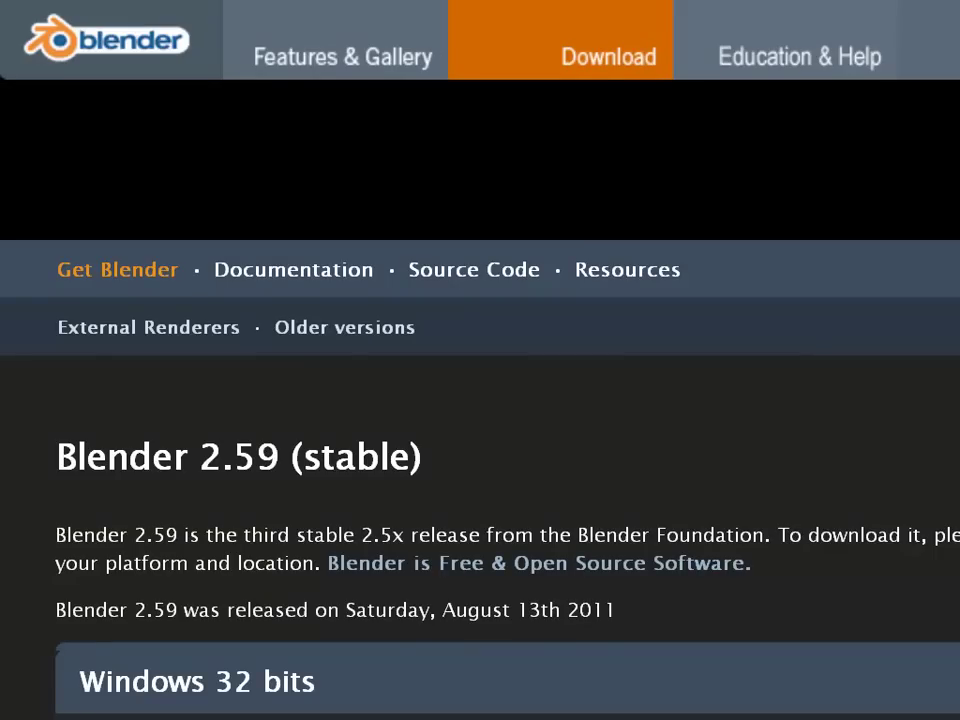
pyautogui.click(601, 57)
pyautogui.scroll(-4, 480, 400)
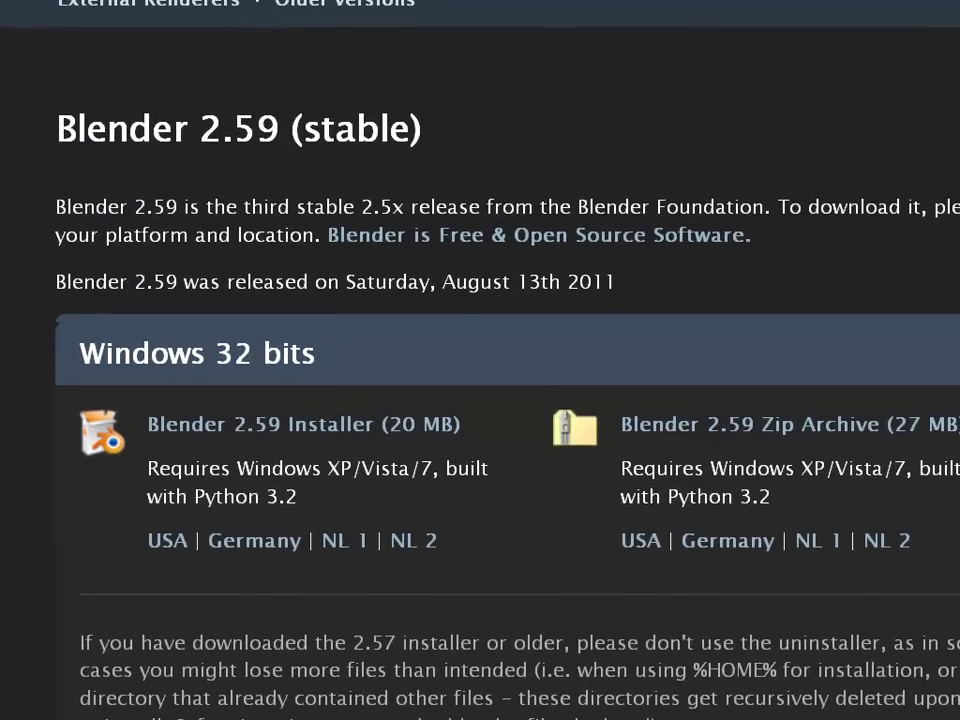
pyautogui.scroll(-2, 480, 400)
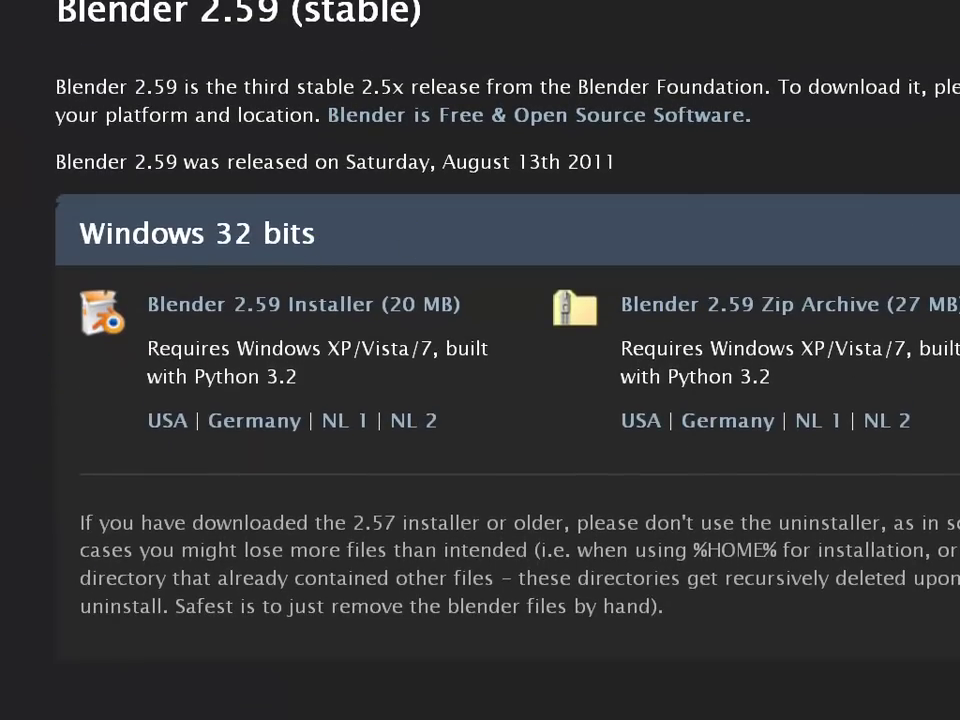
pyautogui.scroll(-7, 480, 400)
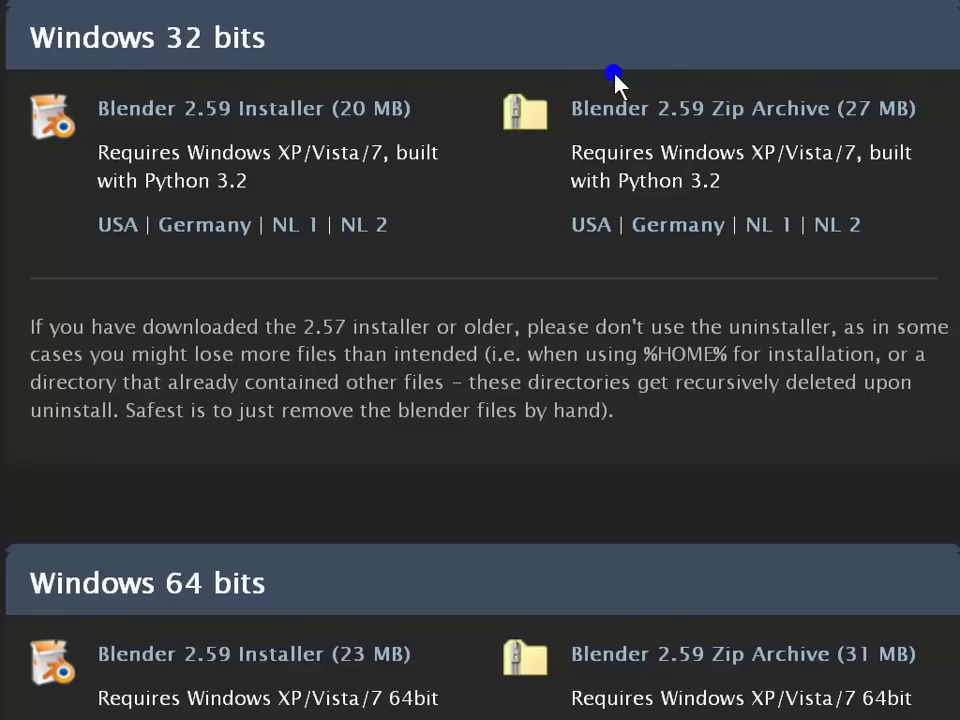
pyautogui.click(659, 118)
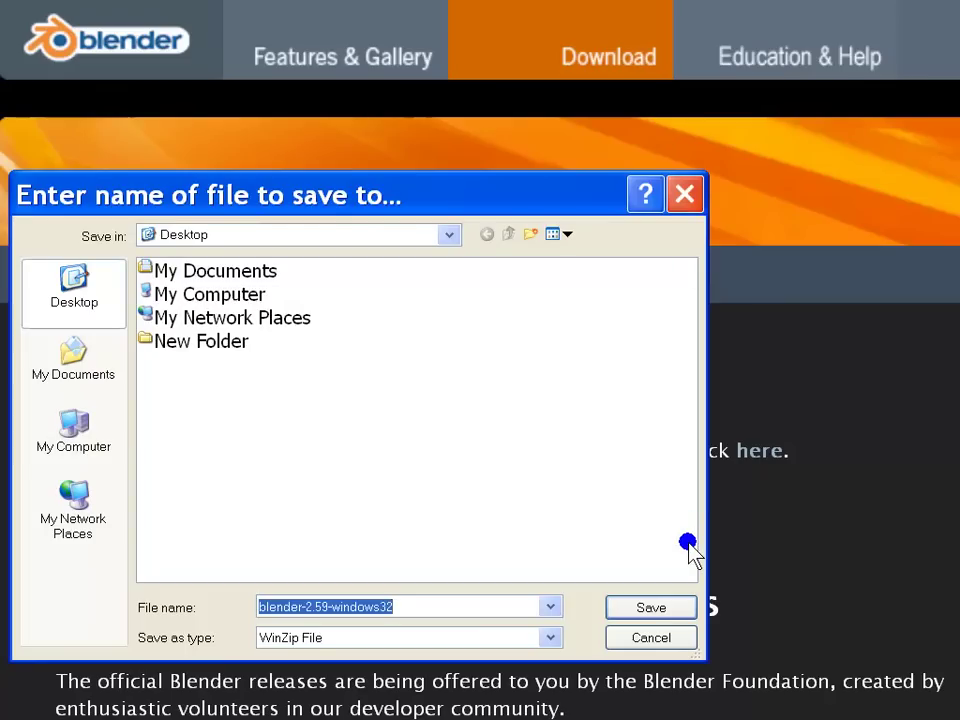
pyautogui.click(656, 608)
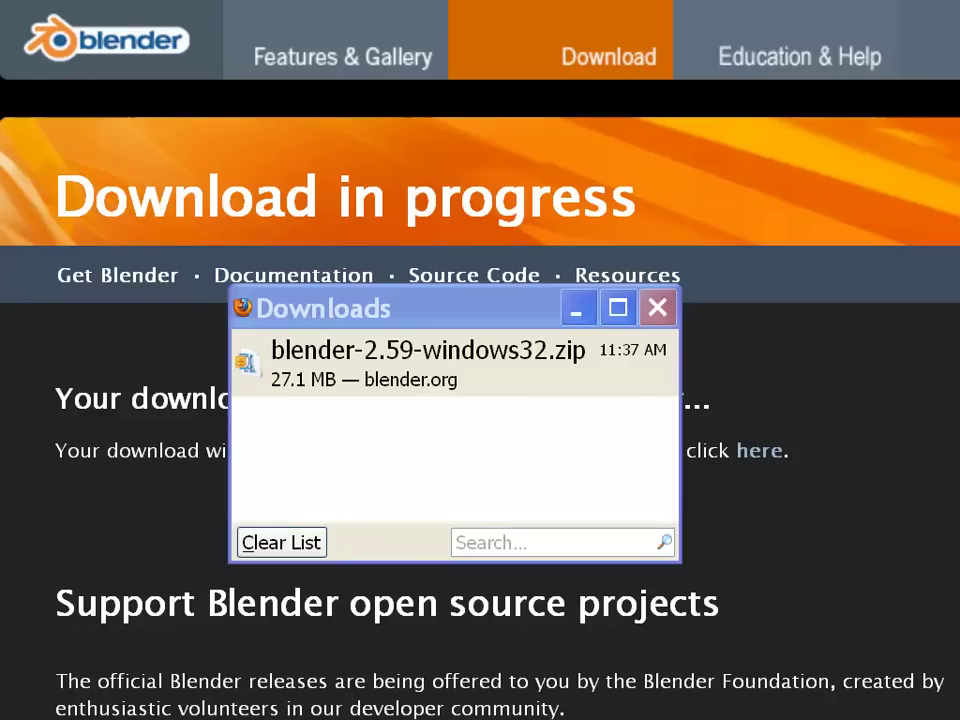
# Open the folder containing the downloaded blender-2.59-windows32.zip.
pyautogui.click(475, 297)
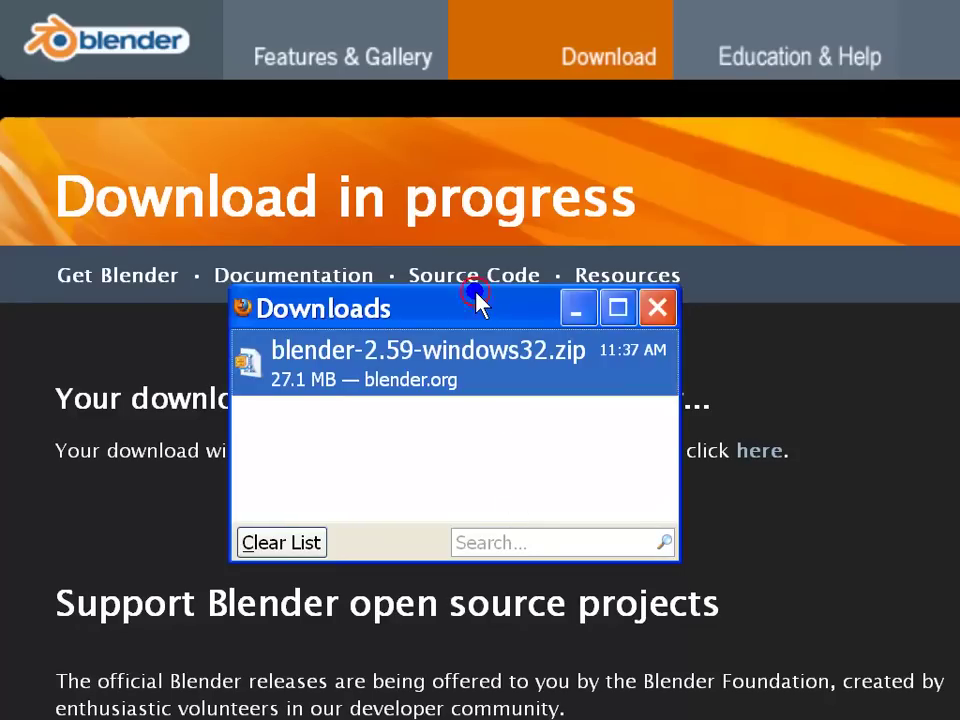
pyautogui.rightClick(463, 368)
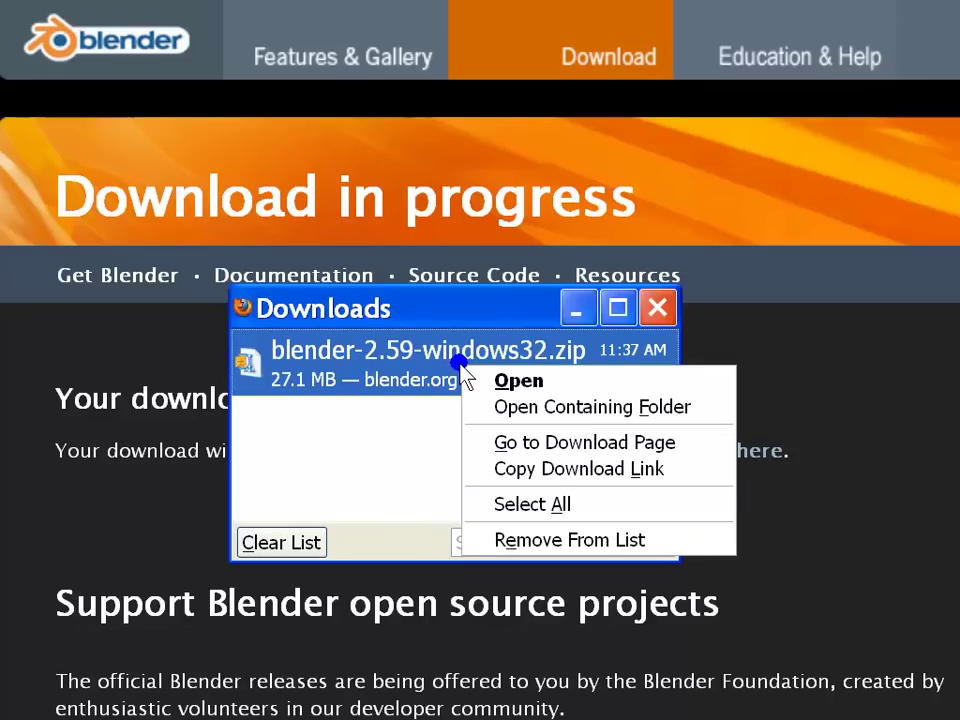
pyautogui.click(537, 408)
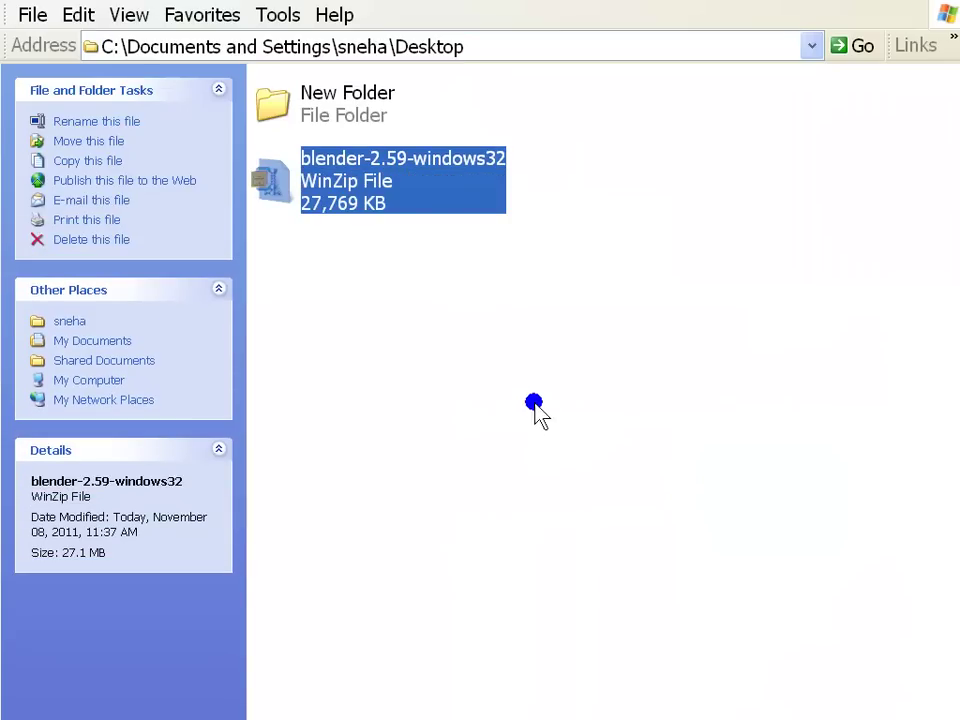
# Open the blender-2.59-windows32 archive in WinZip and extract all files in the current folder to My Documents.
pyautogui.doubleClick(357, 193)
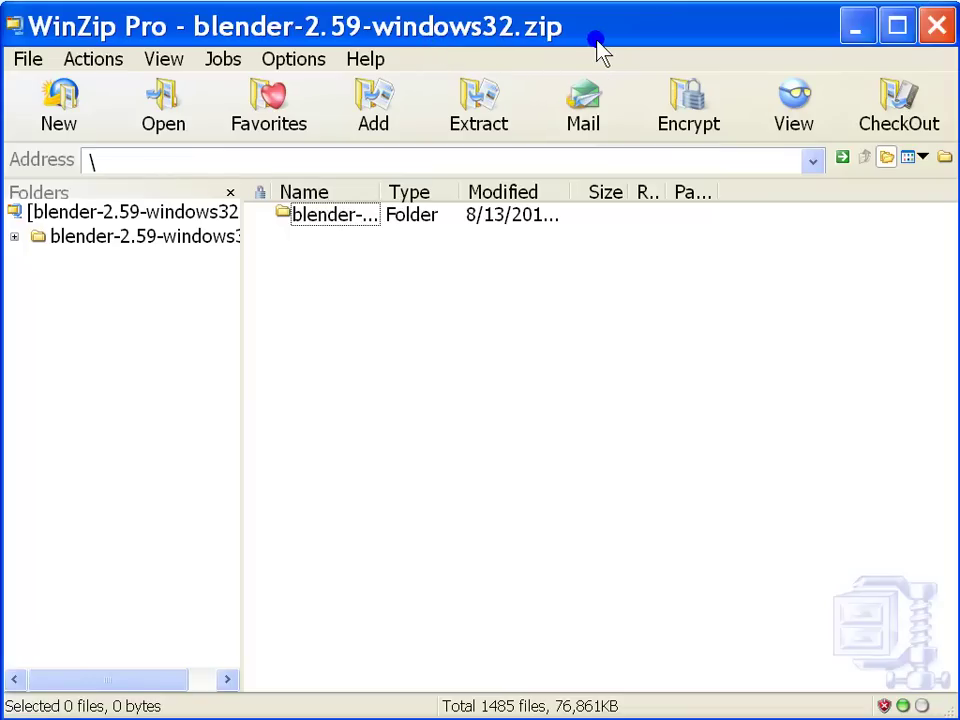
pyautogui.click(476, 118)
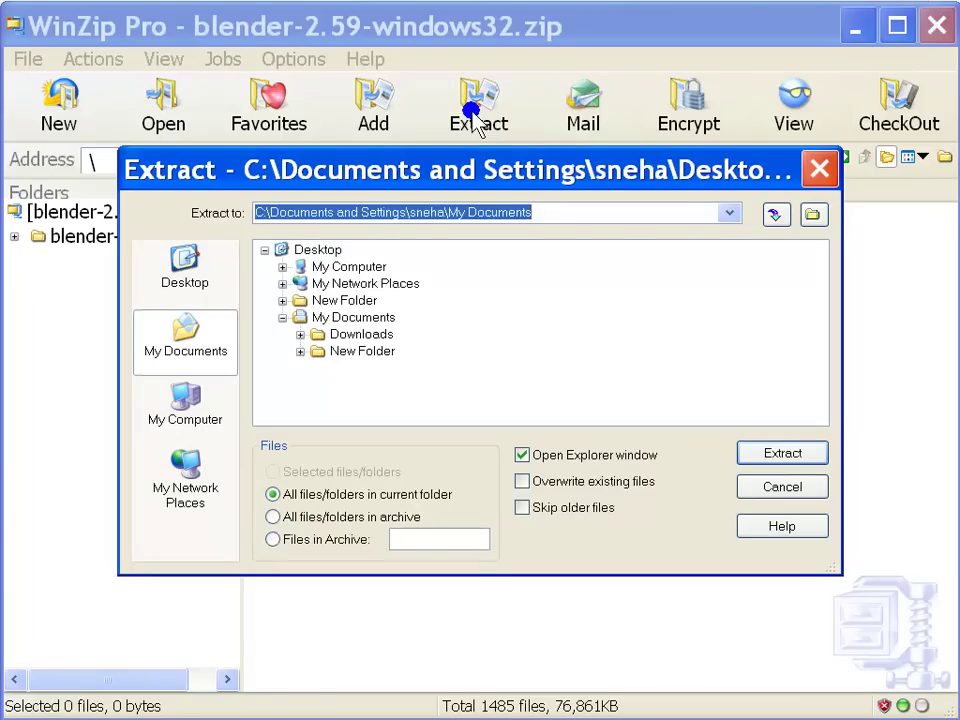
pyautogui.click(183, 343)
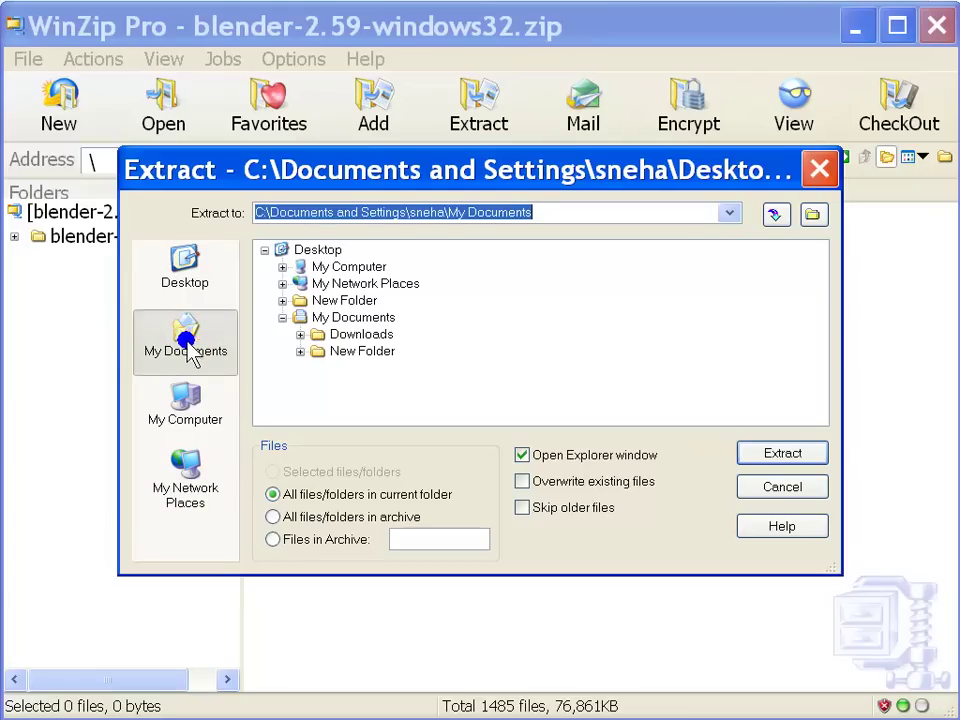
pyautogui.click(797, 452)
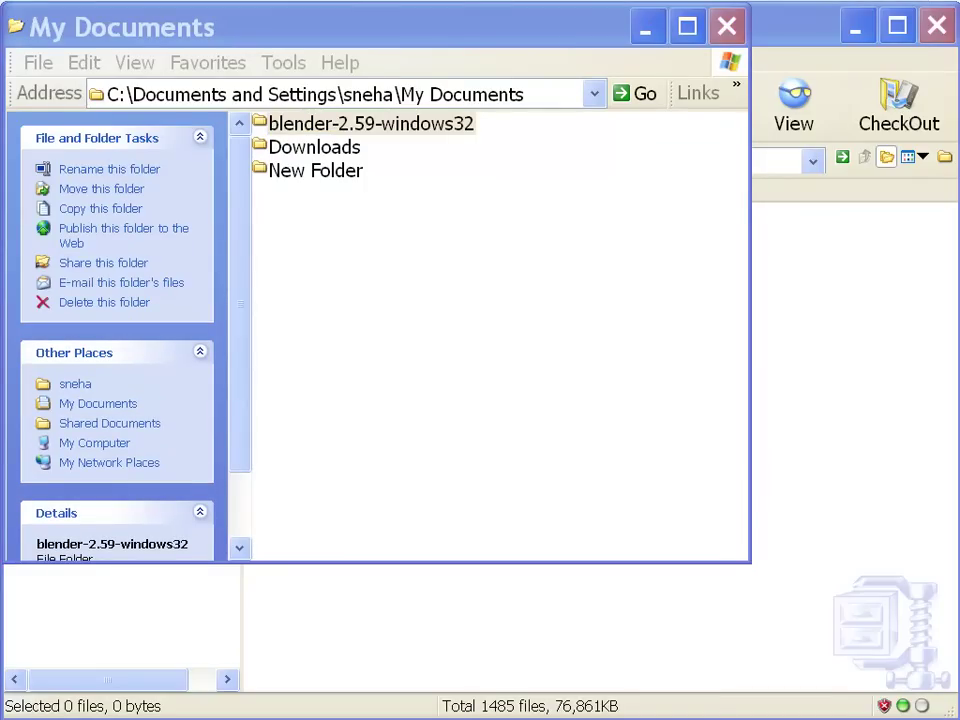
# Run the blender application from the extracted blender-2.59-windows32 folder and allow it past the security warning.
pyautogui.click(401, 126)
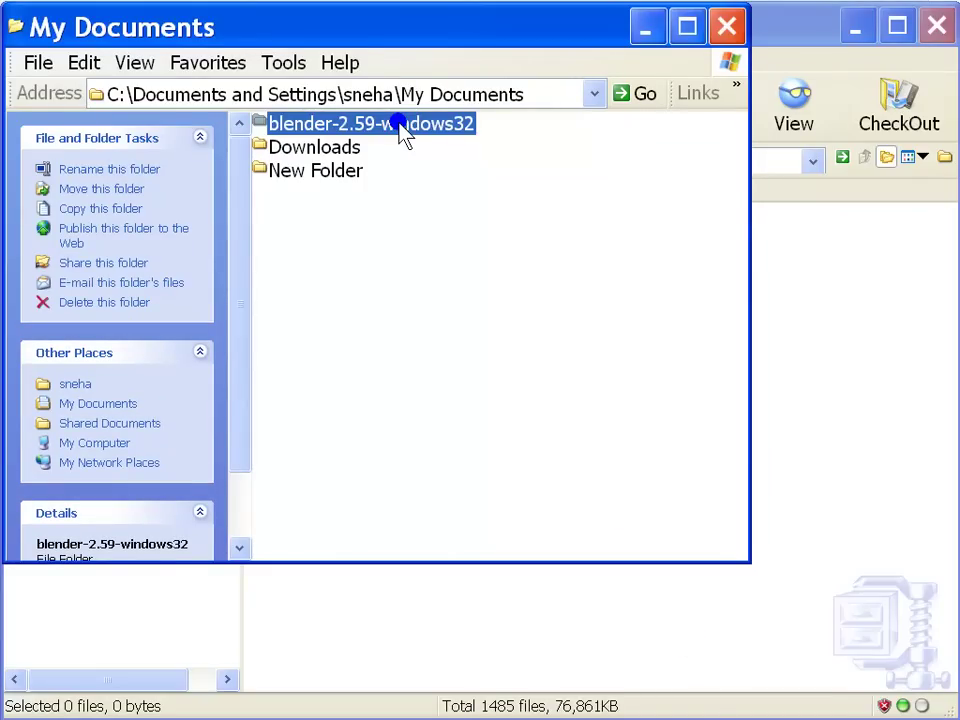
pyautogui.doubleClick(401, 126)
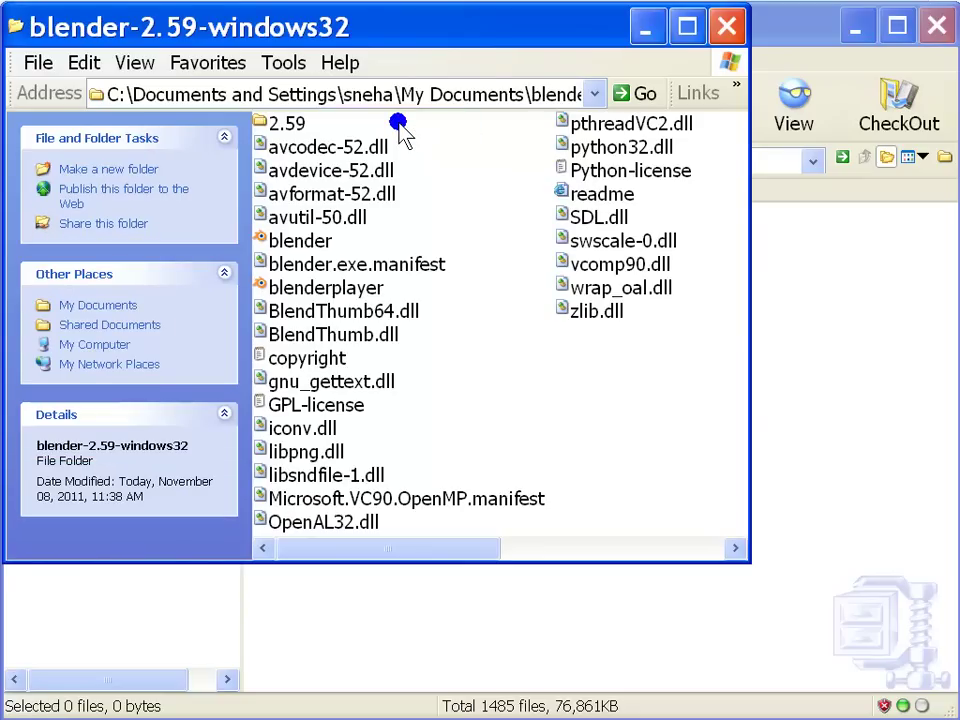
pyautogui.doubleClick(316, 242)
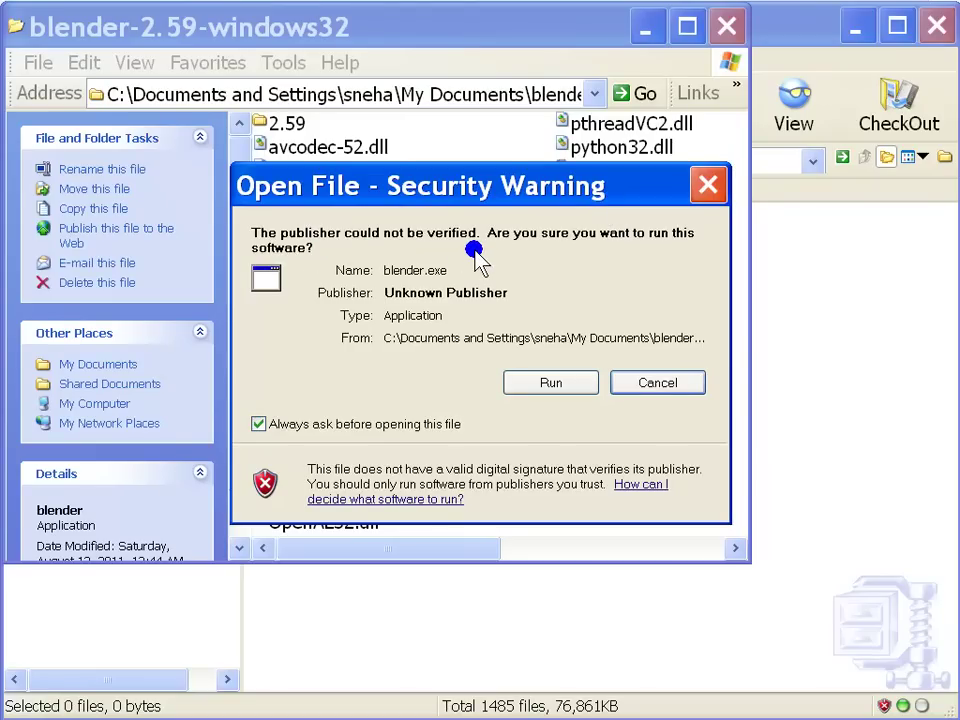
pyautogui.click(553, 383)
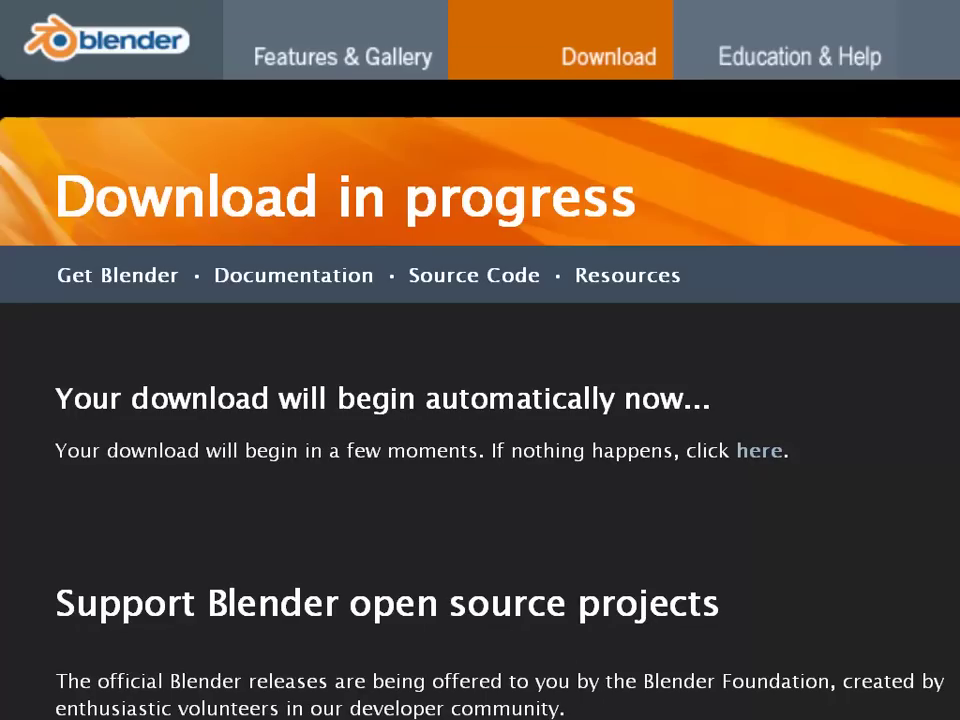
# Return to the Blender download page and download the Blender 2.59 Installer for Windows 32 bits, saving the file.
pyautogui.click(599, 60)
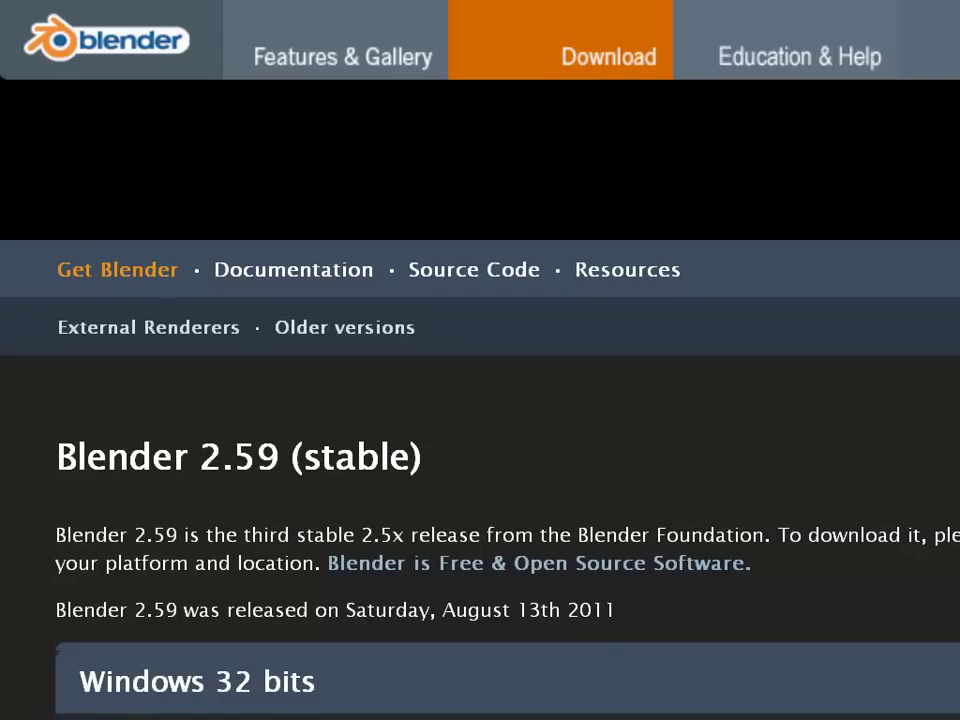
pyautogui.scroll(-3, 943, 182)
pyautogui.scroll(-6, 480, 400)
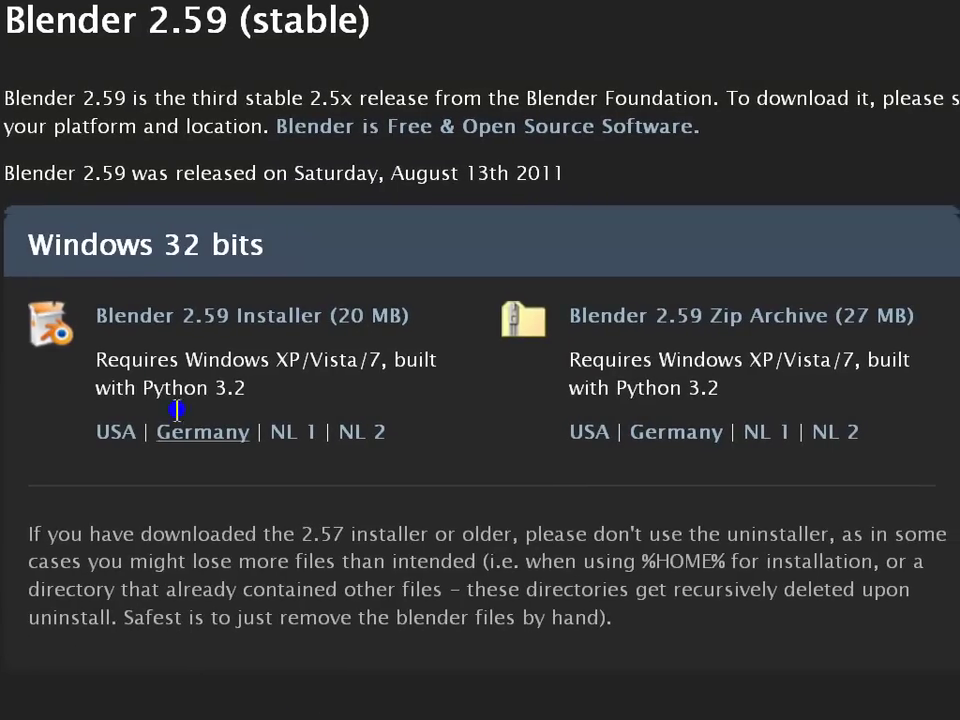
pyautogui.click(216, 326)
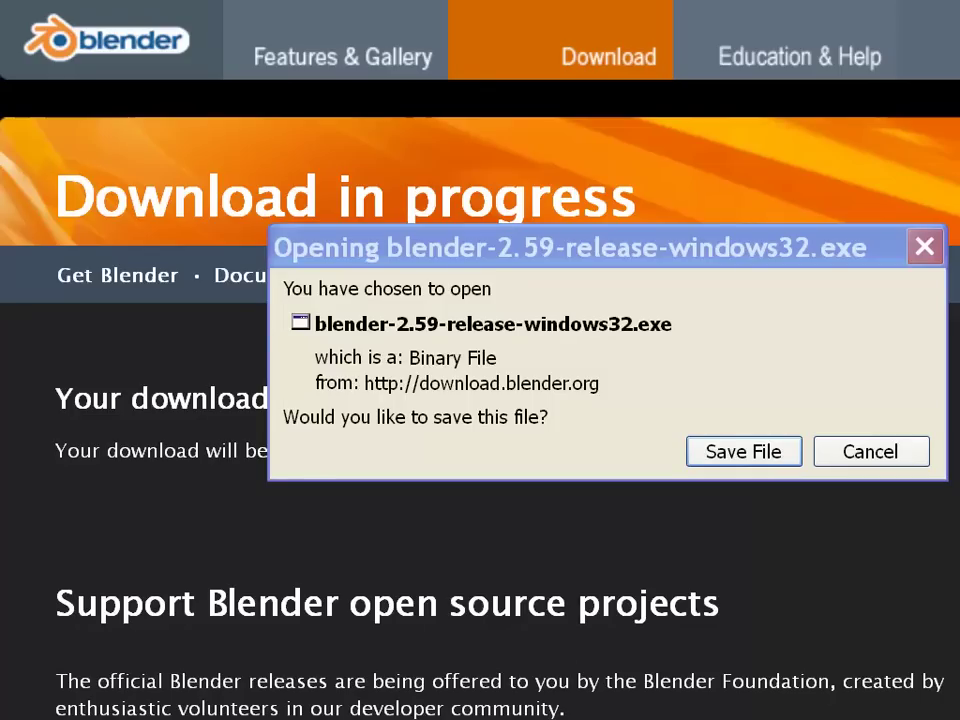
pyautogui.press('Return')
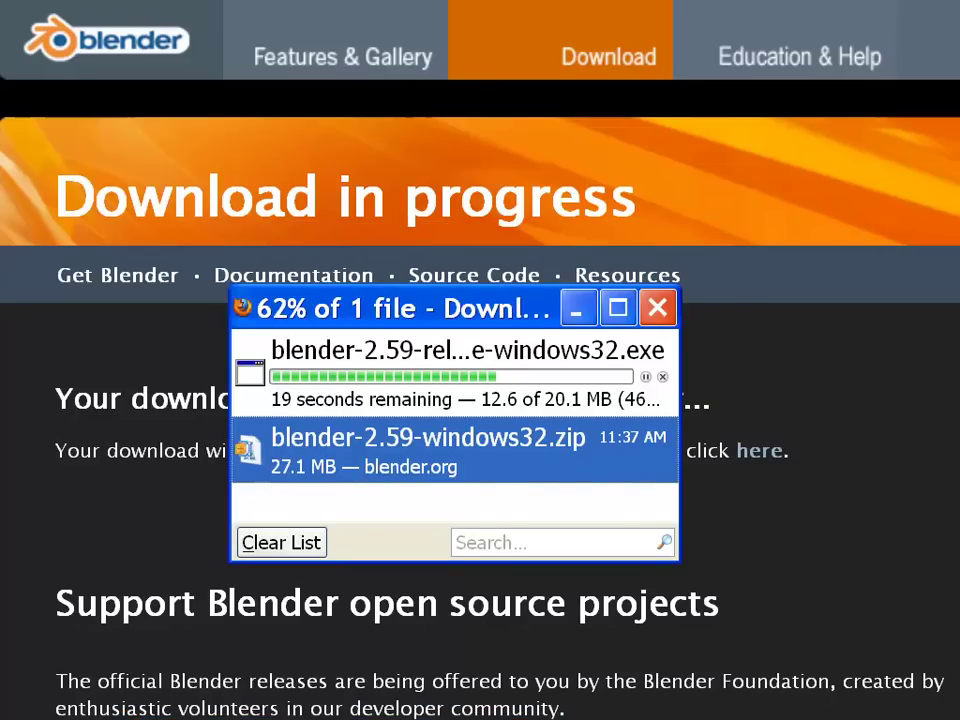
# Run blender-2.59-release-windows32 from the Downloads folder and allow it past the security warning.
pyautogui.click(330, 716)
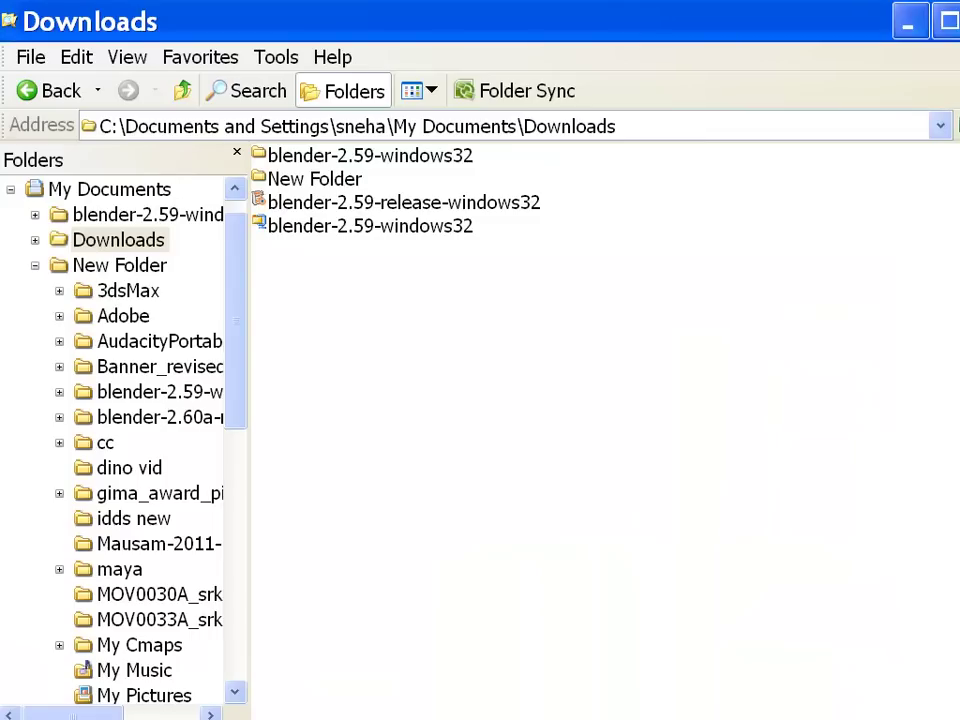
pyautogui.click(399, 210)
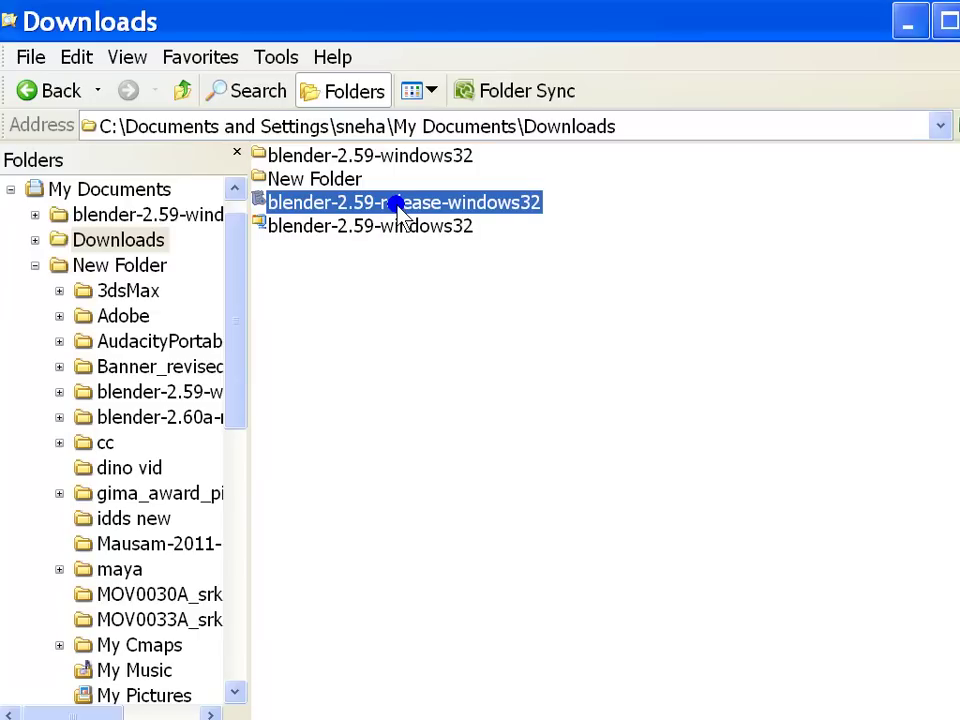
pyautogui.doubleClick(399, 207)
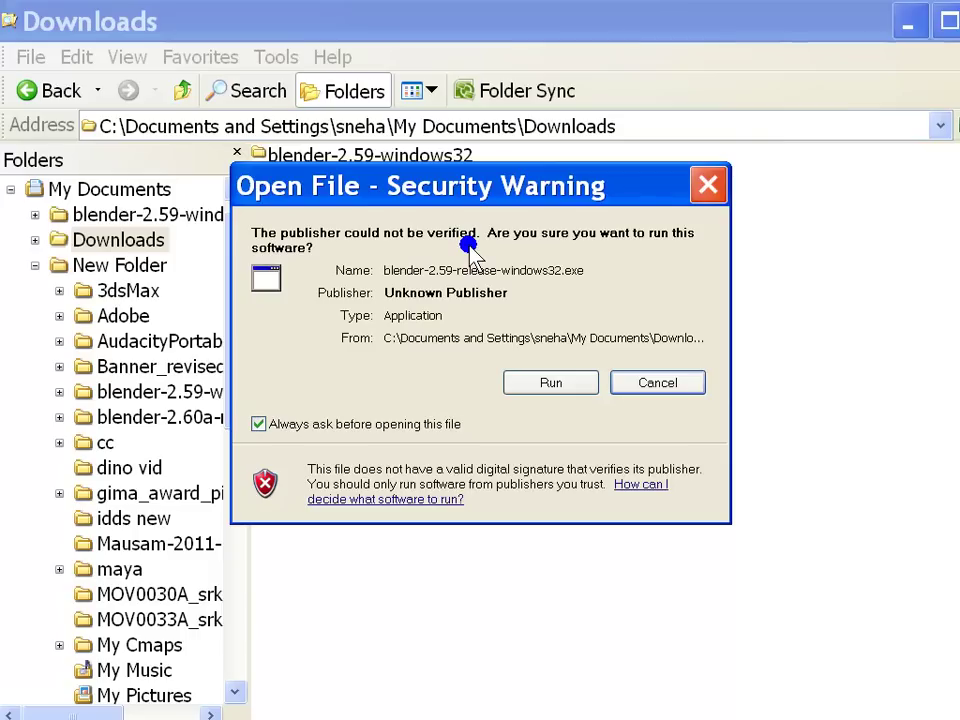
pyautogui.click(551, 382)
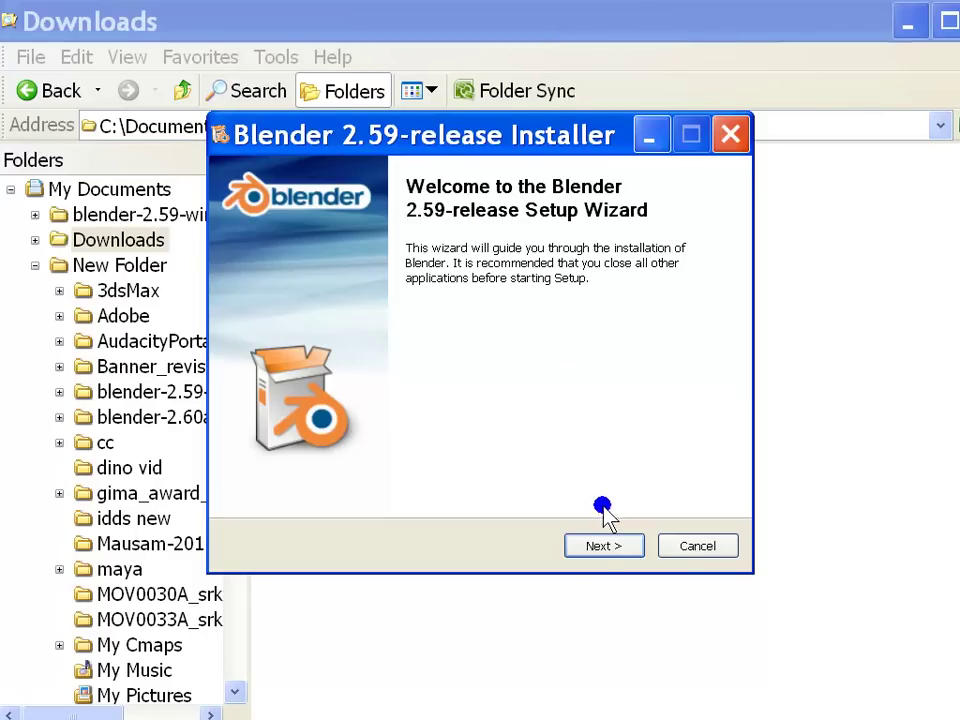
# Proceed past the setup wizard's welcome page, read the license agreement through to its end, and accept it.
pyautogui.click(598, 546)
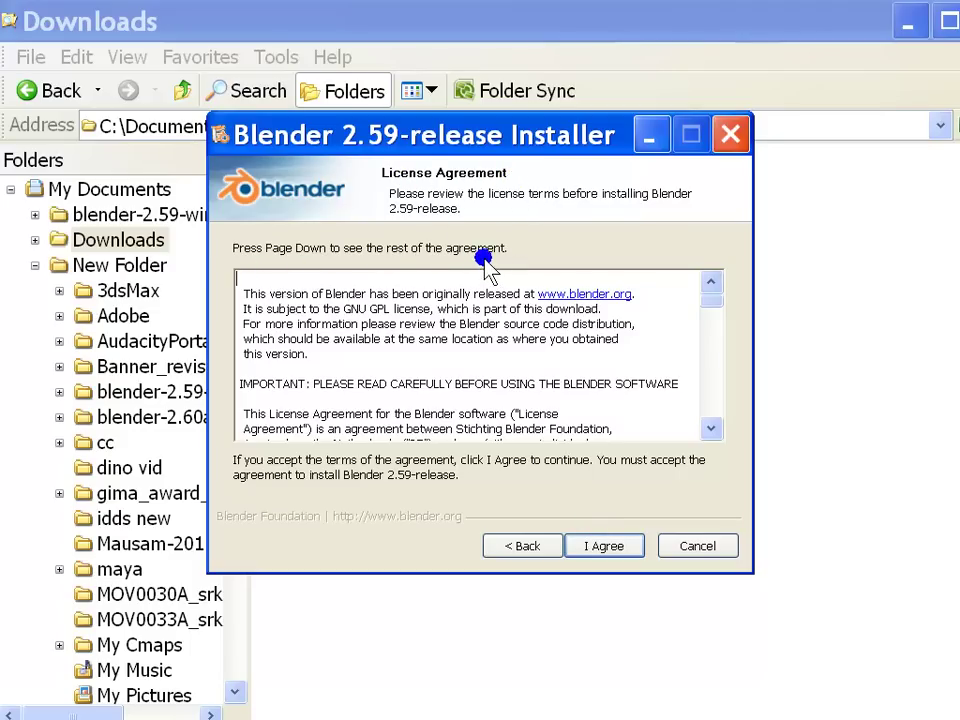
pyautogui.press('pagedown')
pyautogui.press('pagedown')
pyautogui.press('pagedown')
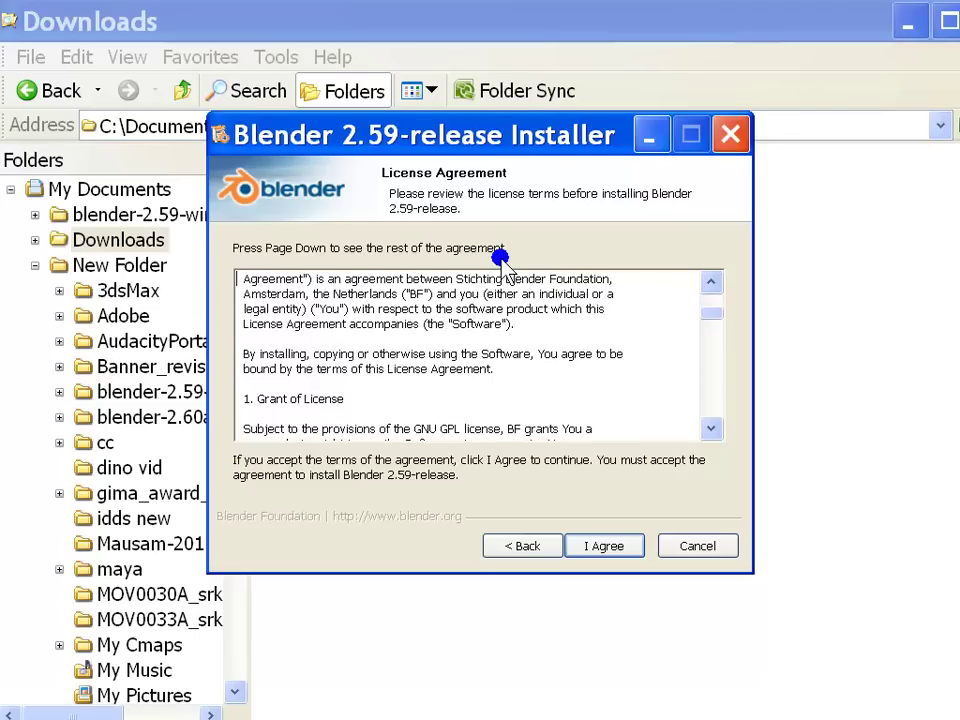
pyautogui.press('pagedown')
pyautogui.press('pagedown')
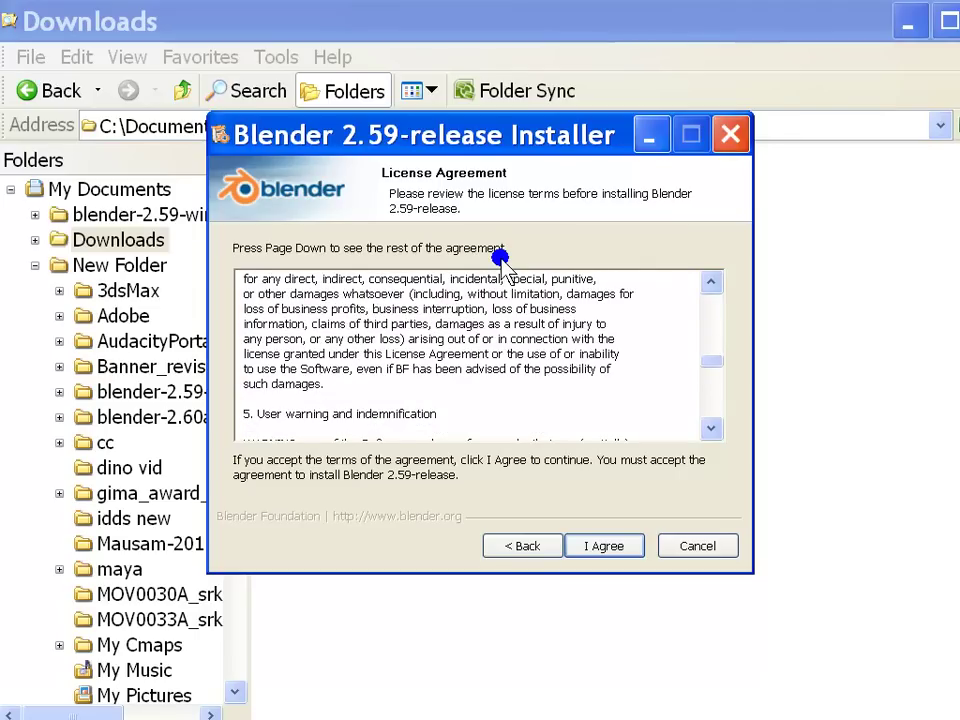
pyautogui.press('pagedown')
pyautogui.press('pagedown')
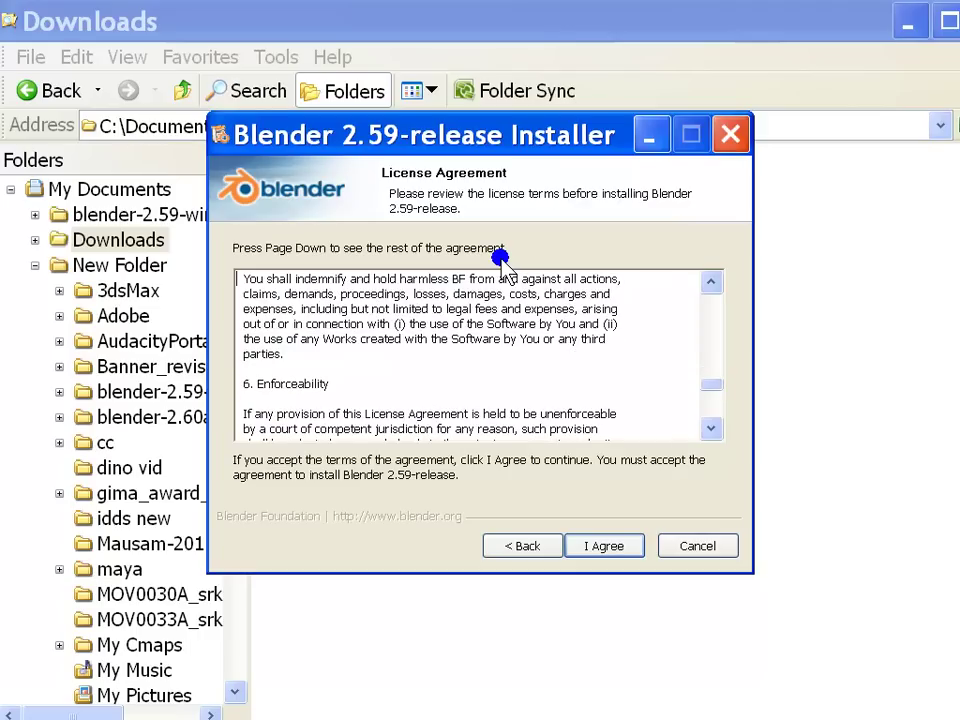
pyautogui.press('pagedown')
pyautogui.press('pagedown')
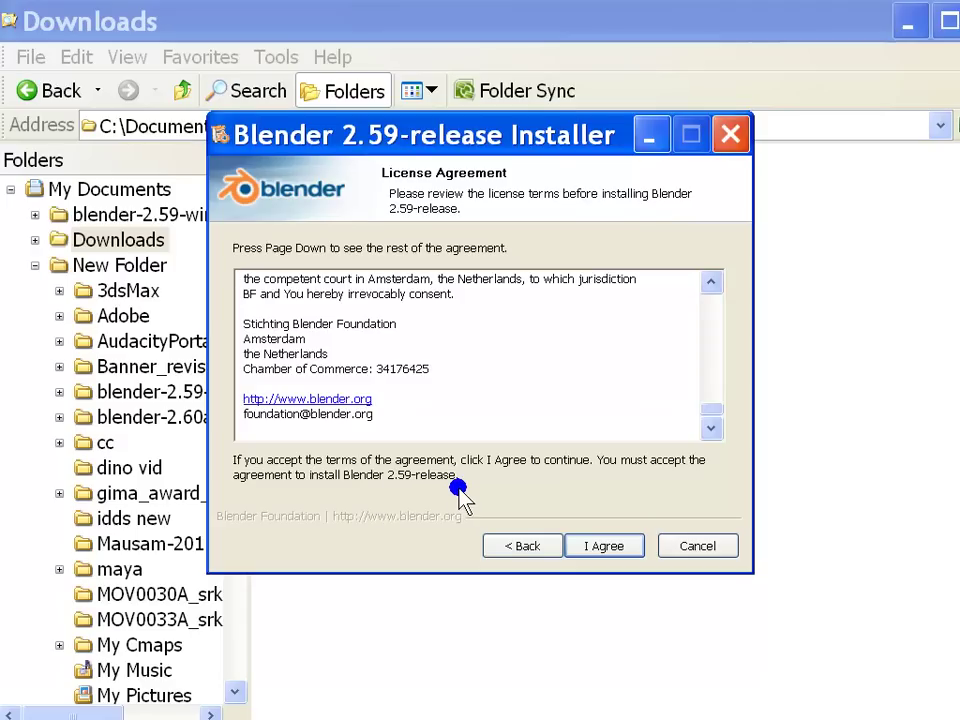
pyautogui.click(597, 549)
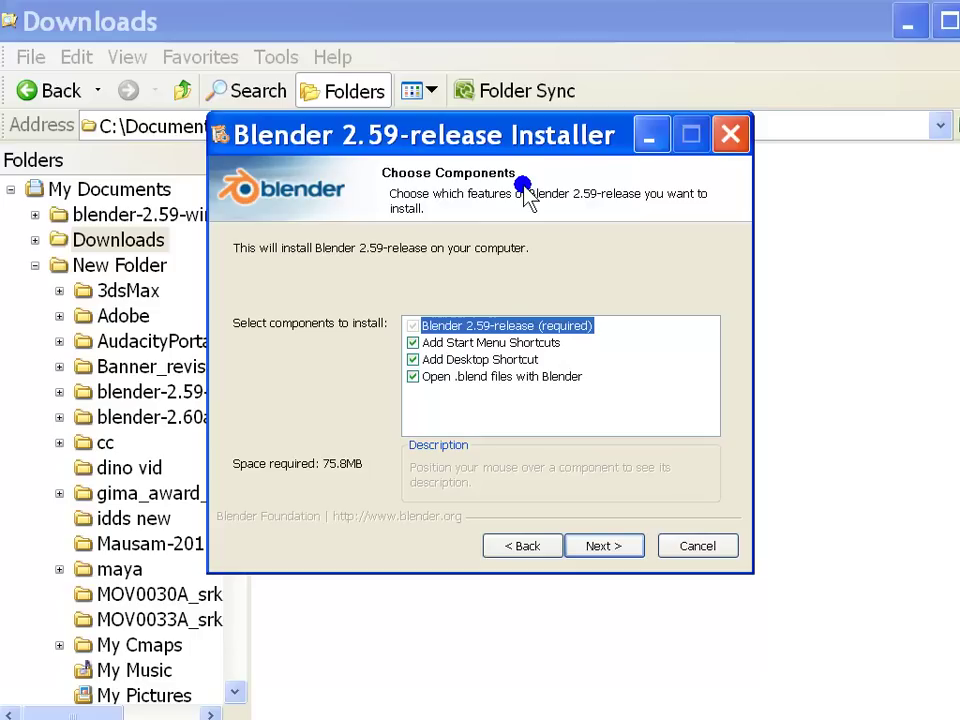
# Install Blender with all listed components into C:\Program Files\Blender Foundation\Blender, then finish setup with Run Blender 2.59-release enabled.
pyautogui.moveTo(483, 355)
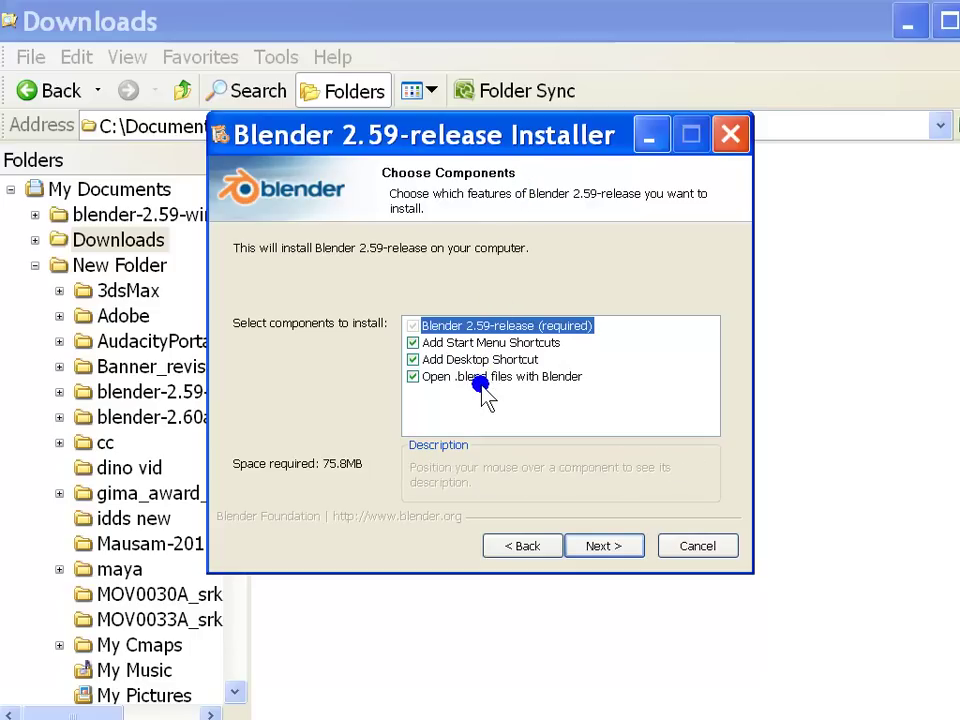
pyautogui.click(604, 546)
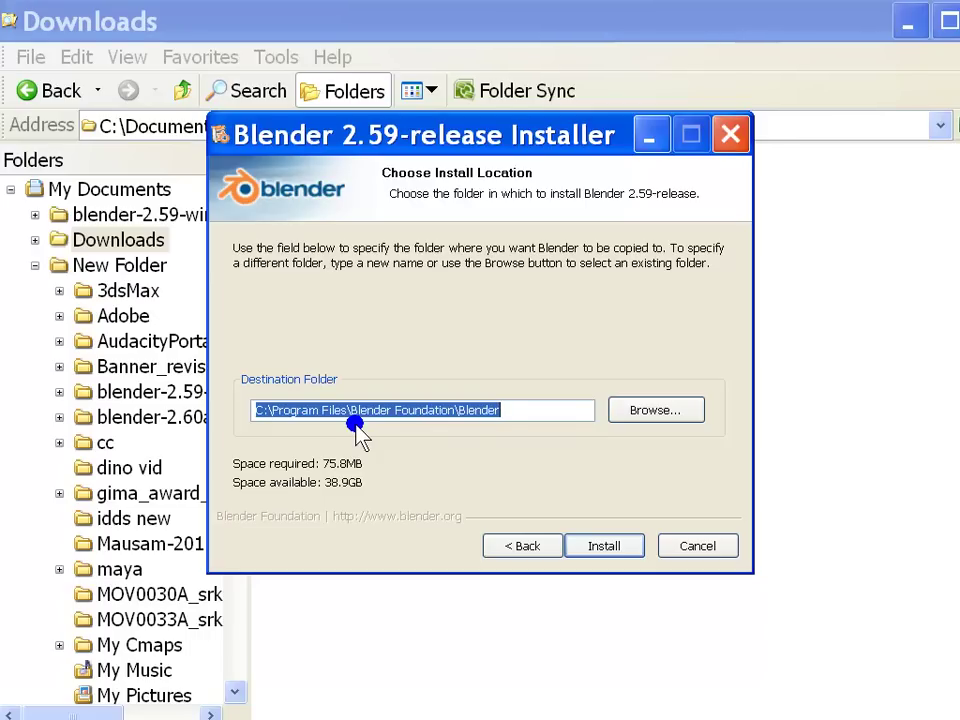
pyautogui.click(604, 546)
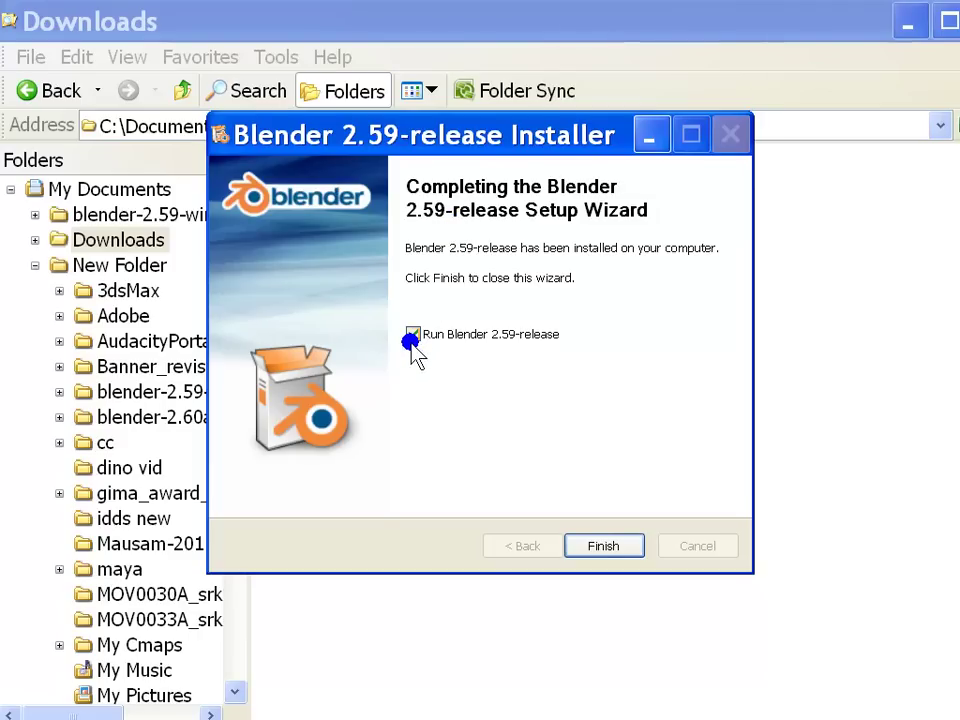
pyautogui.click(604, 546)
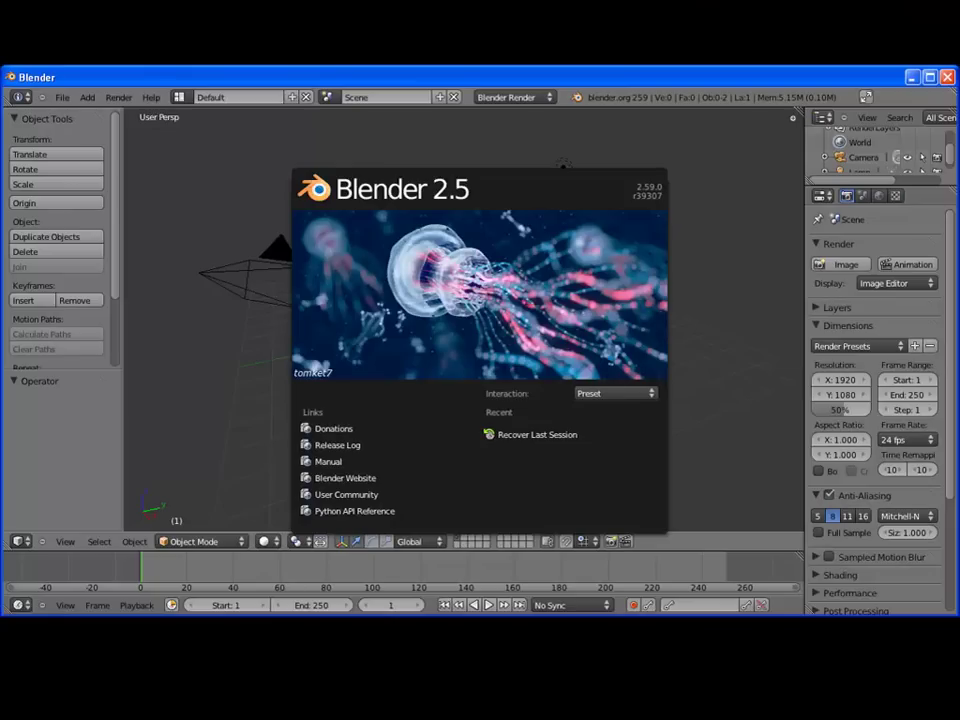